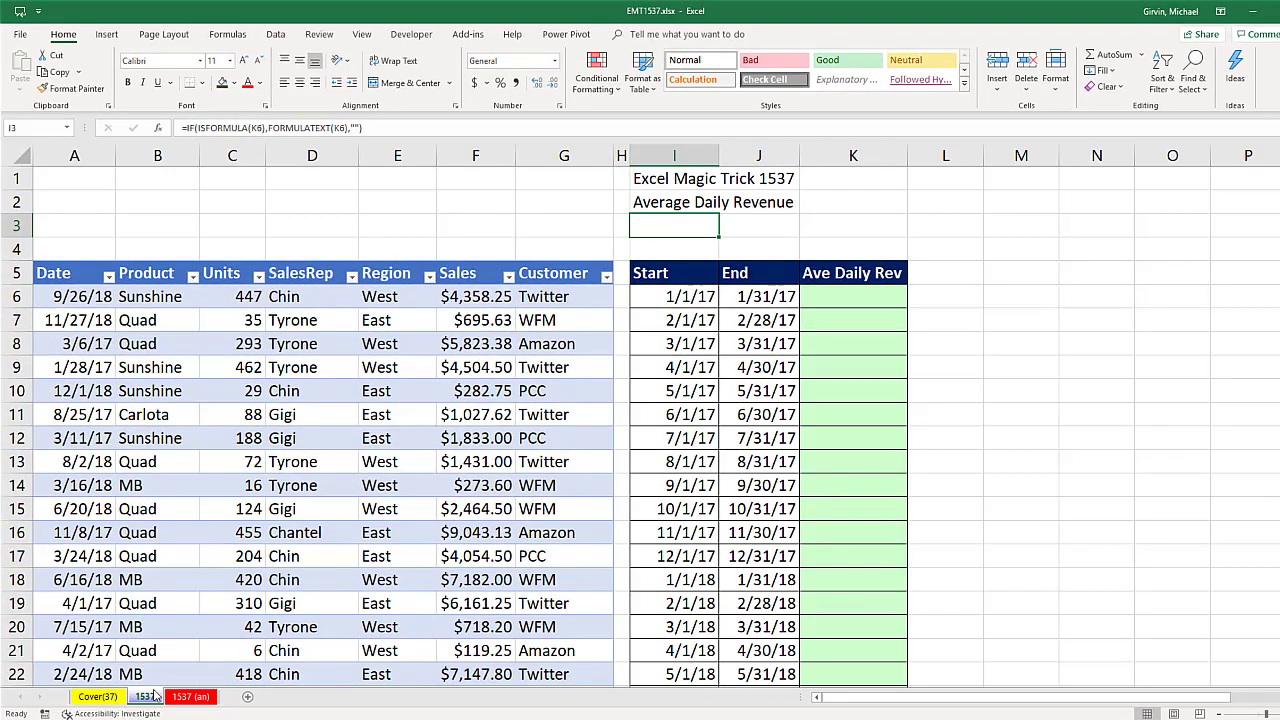
Select cell K6, the first Ave Daily Rev cell, after pointing out one sales record in the table
click(811, 299)
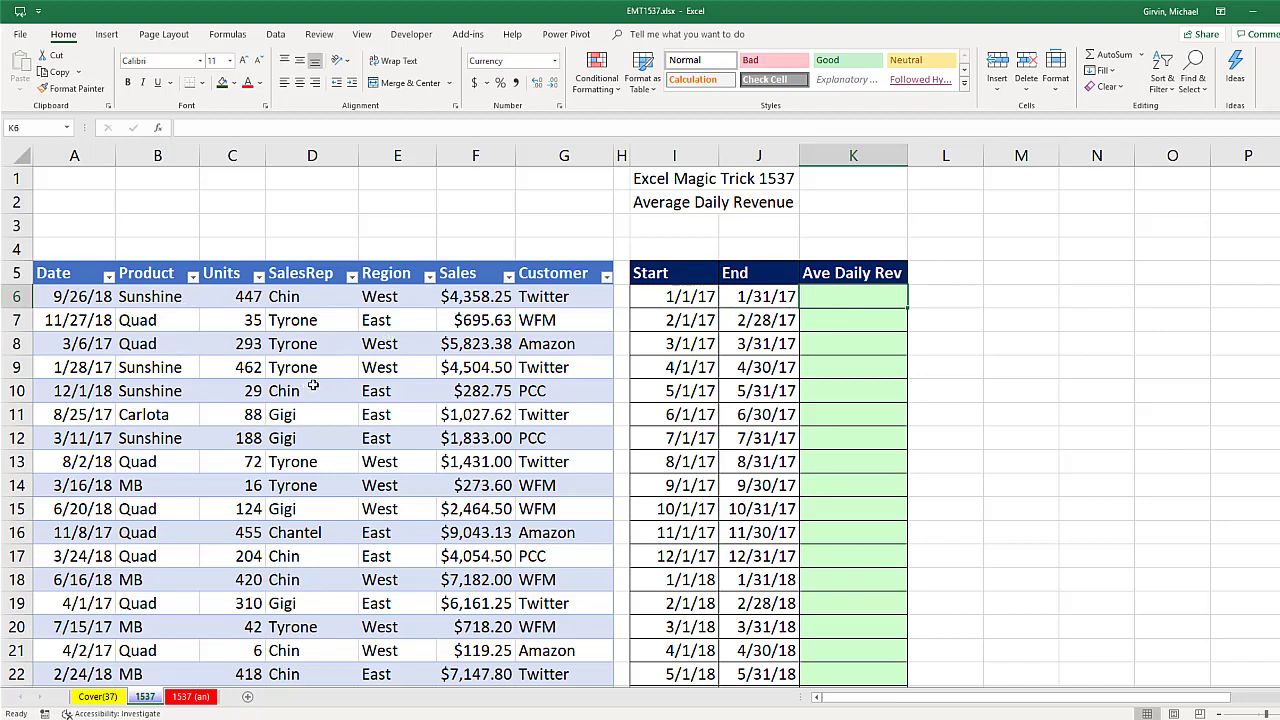
drag(72, 326, 600, 328)
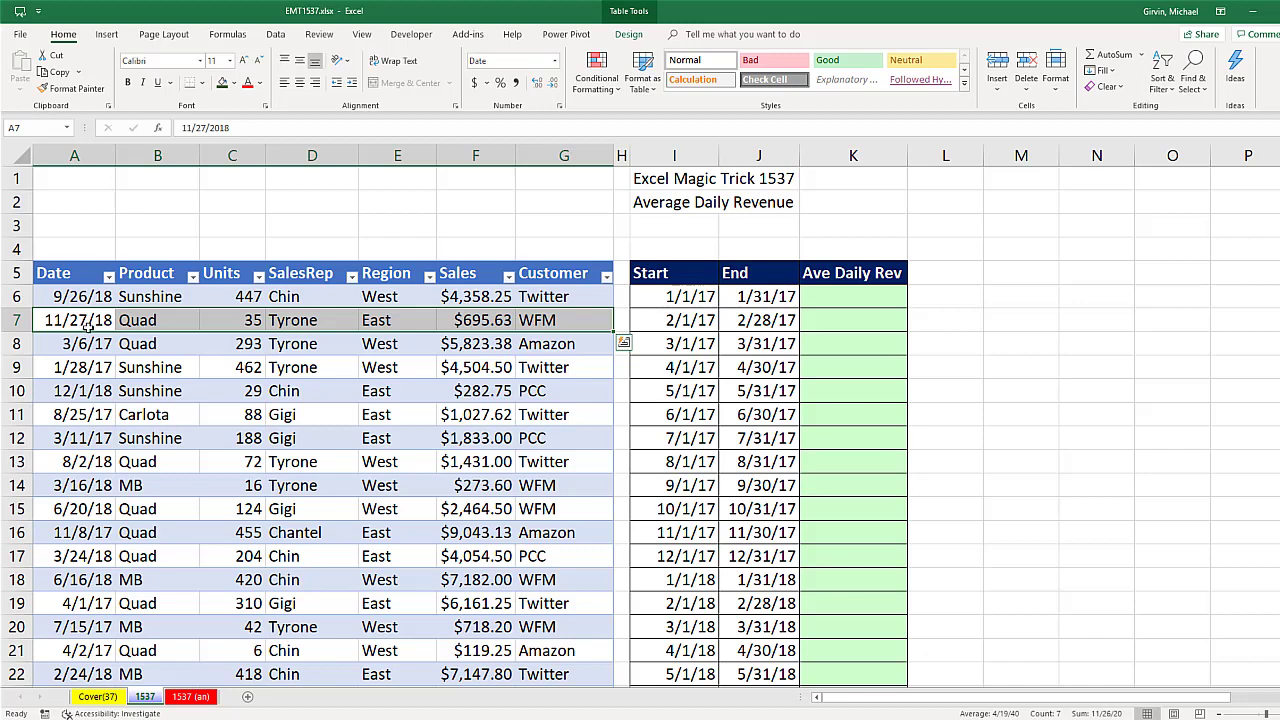
click(838, 300)
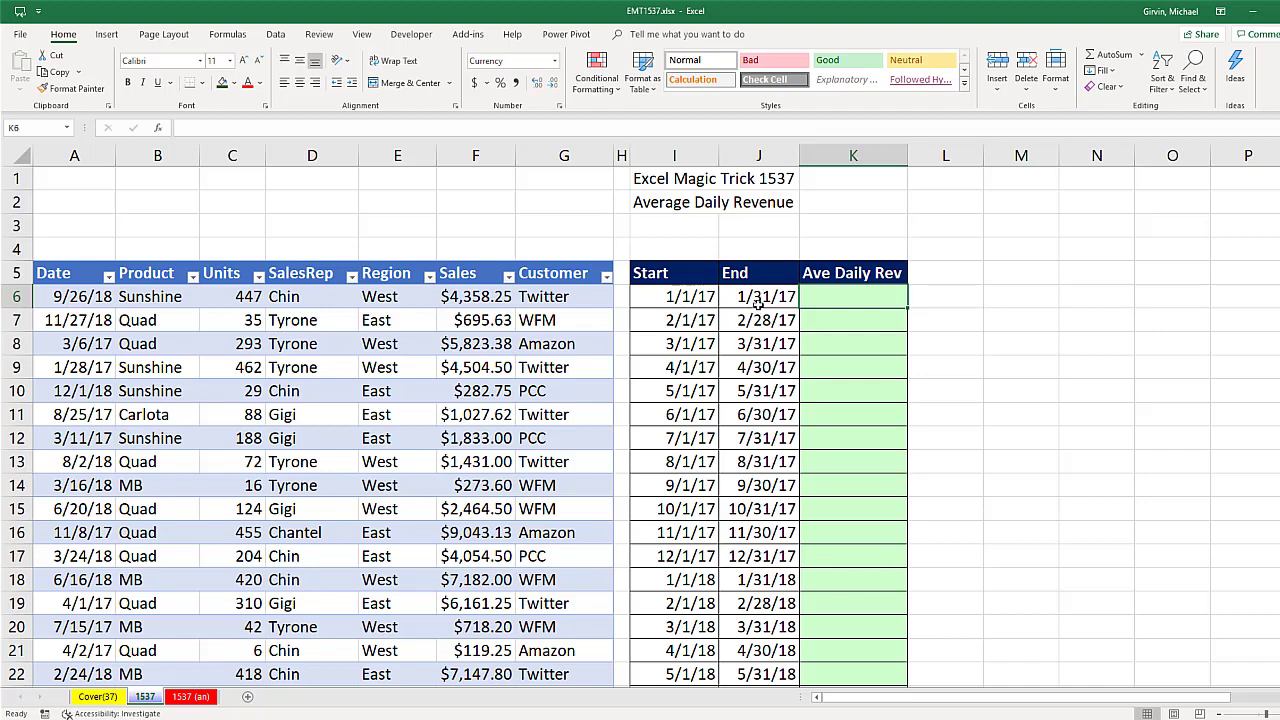
Begin a SUMIFS in K6 that sums fSales[Sales] where fSales[Date] is >= the start date in I6
text(=sumifs)
key(Tab)
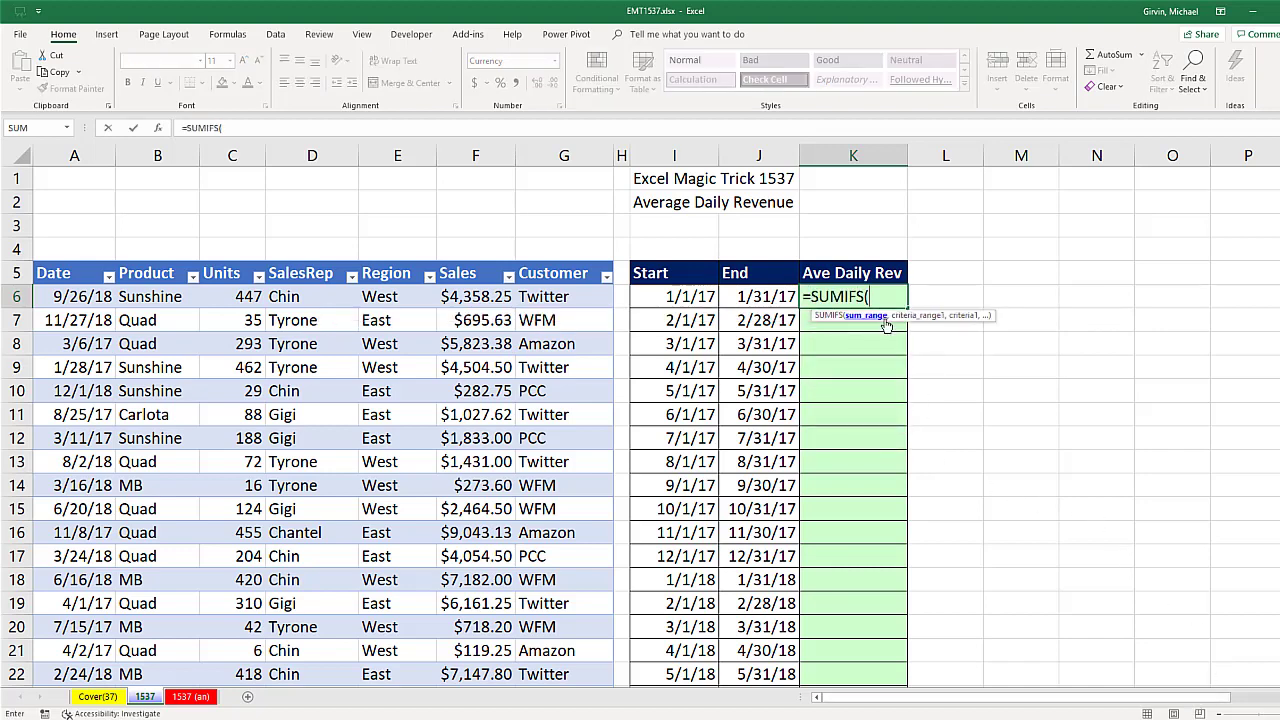
click(470, 262)
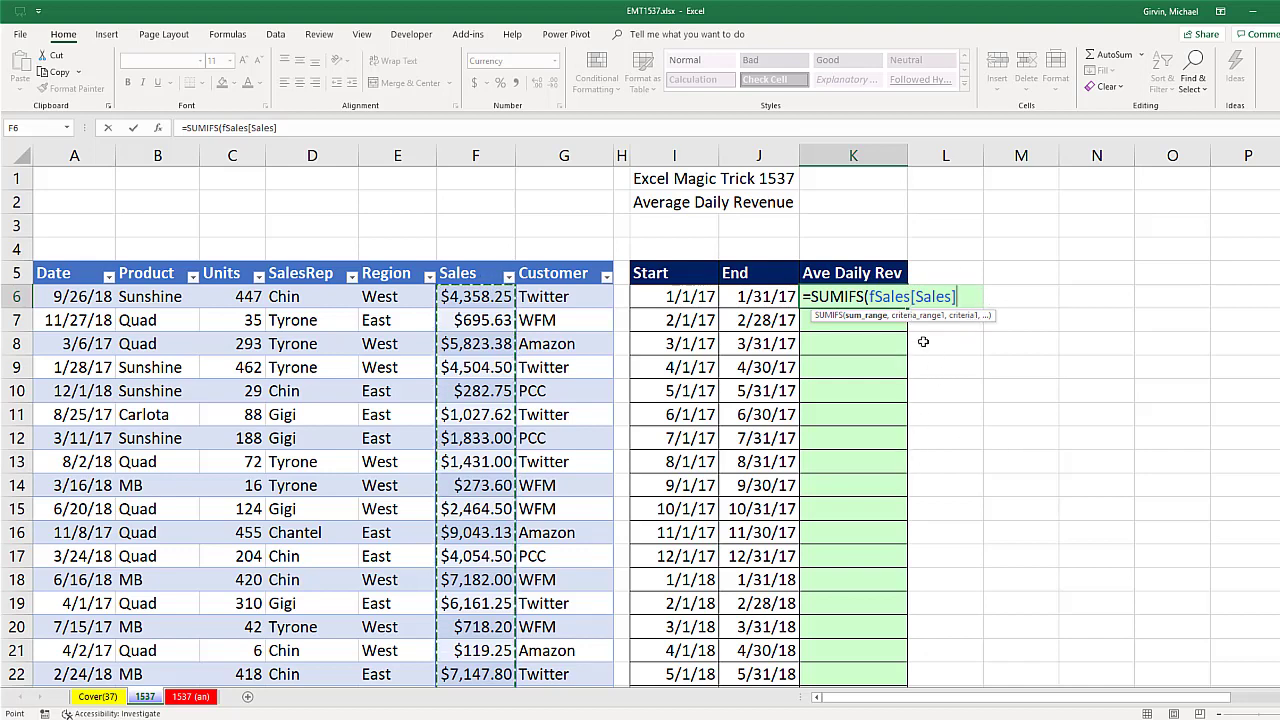
text(,)
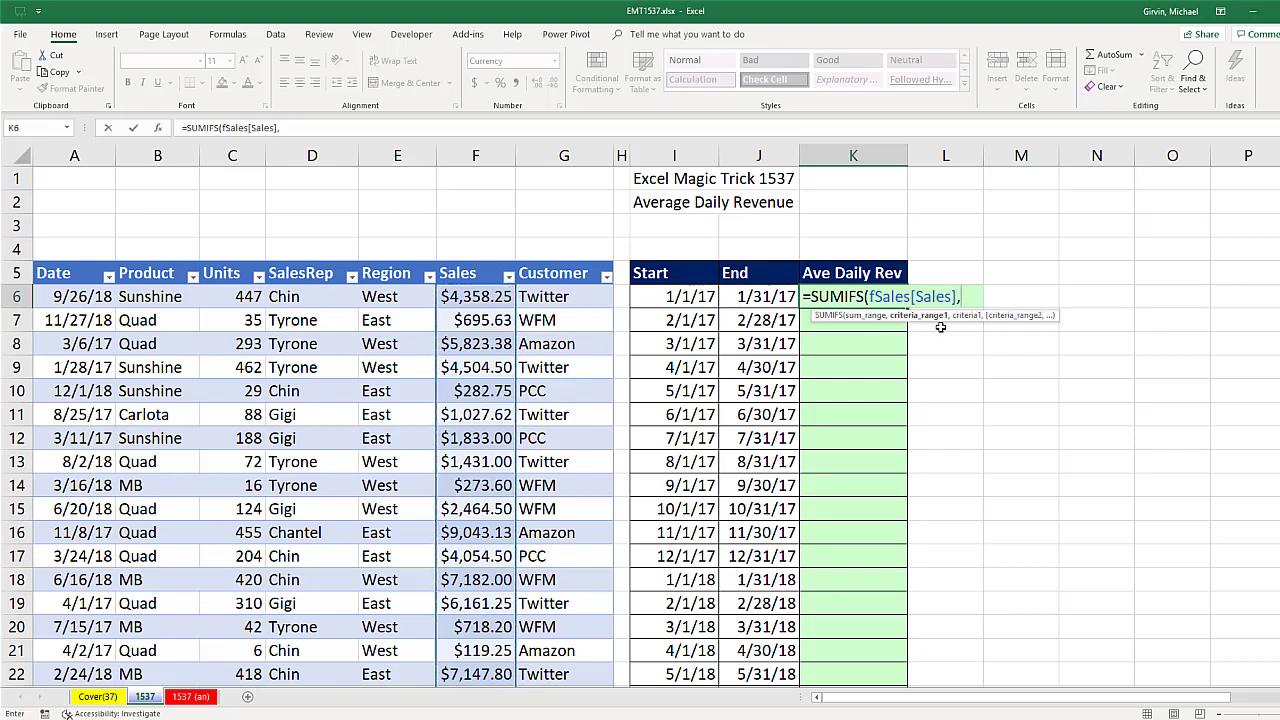
click(70, 260)
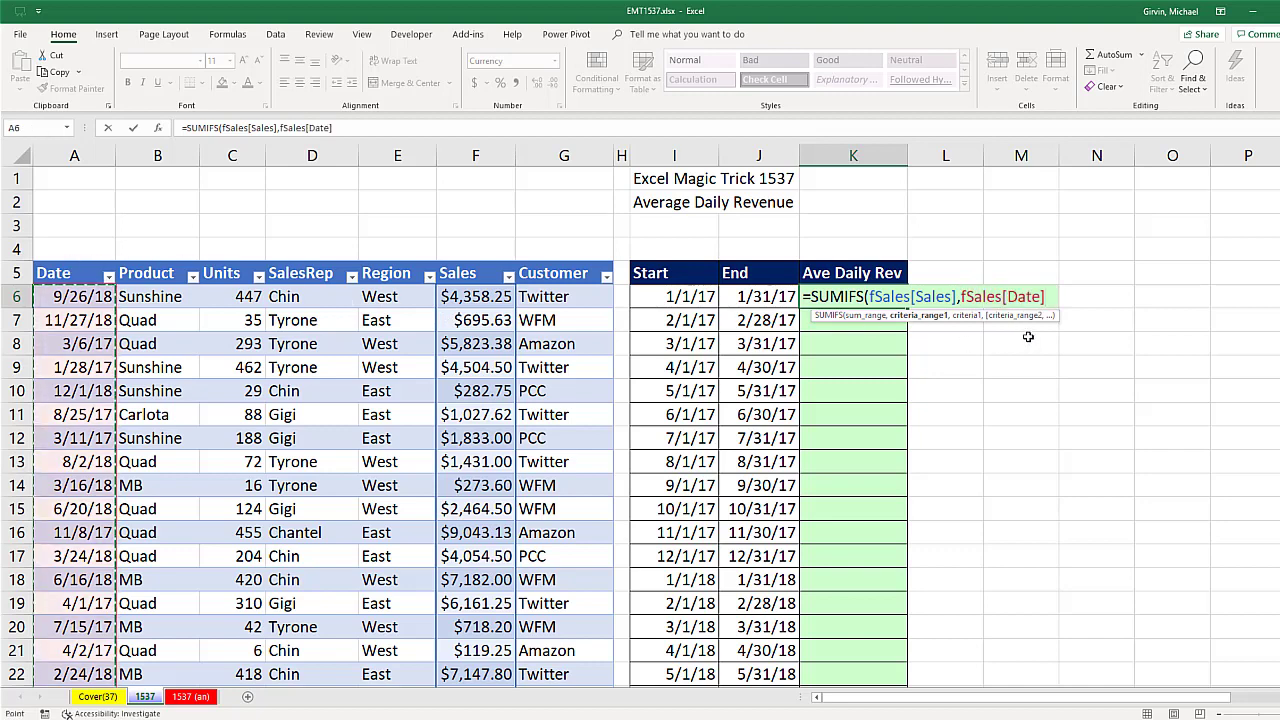
text(,)
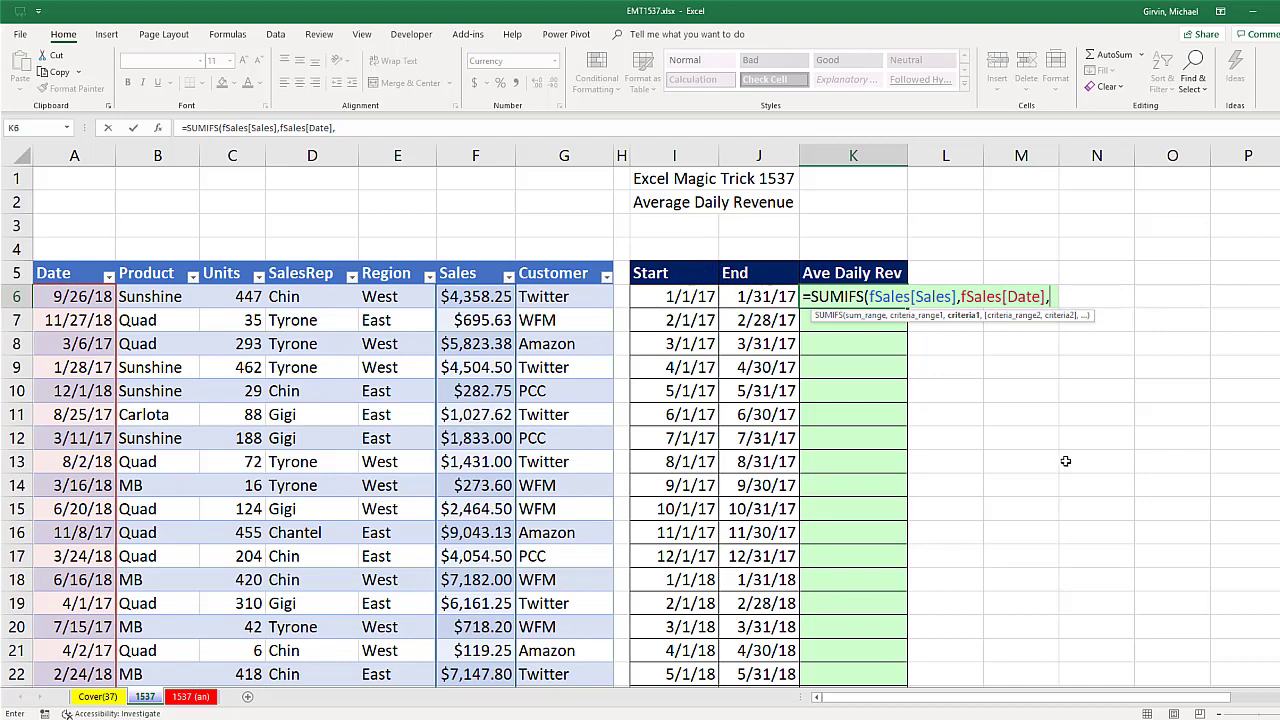
text(">=)
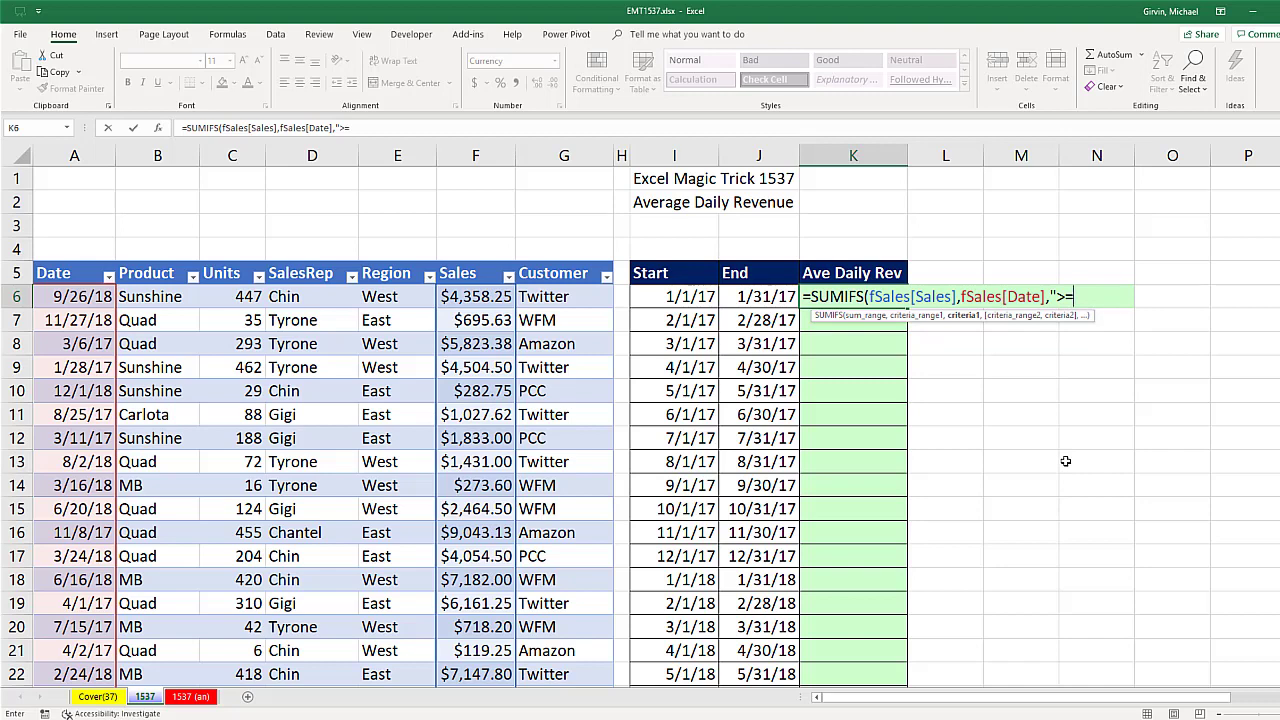
text("&)
click(670, 297)
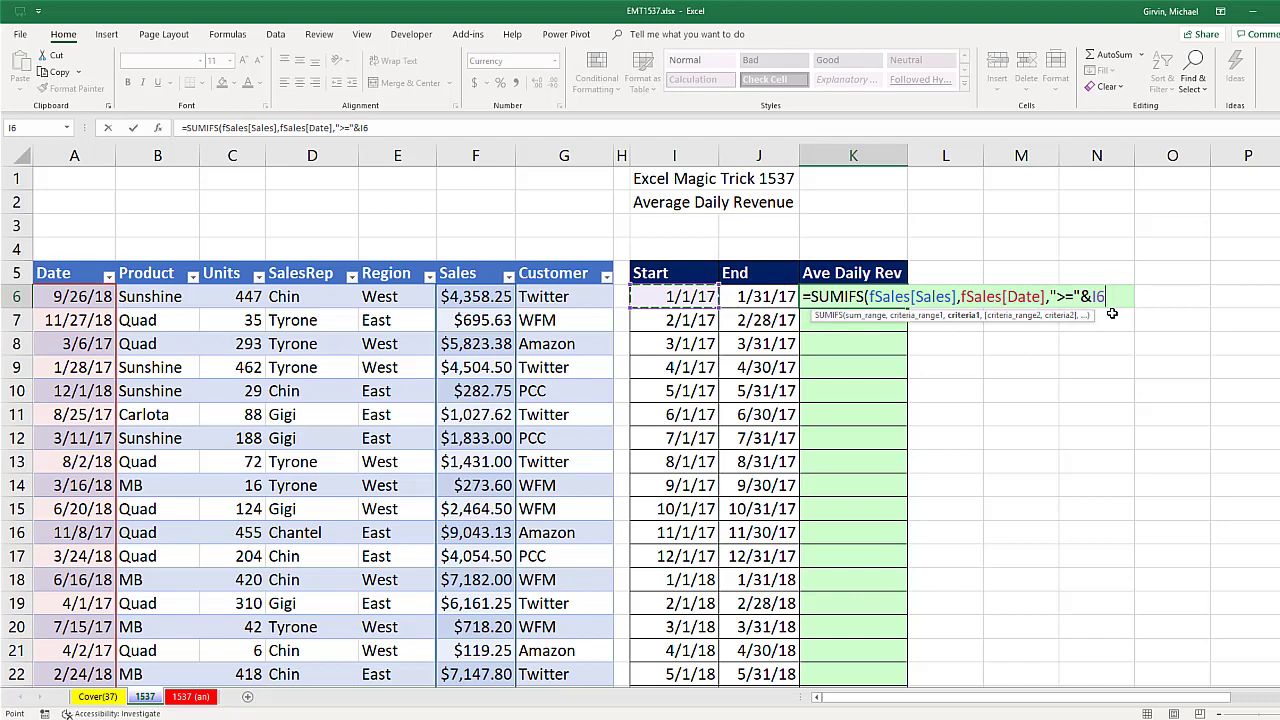
Add the fSales[Date] <= J6 end-date condition, close the formula and fill it down the Ave Daily Rev column
text(,)
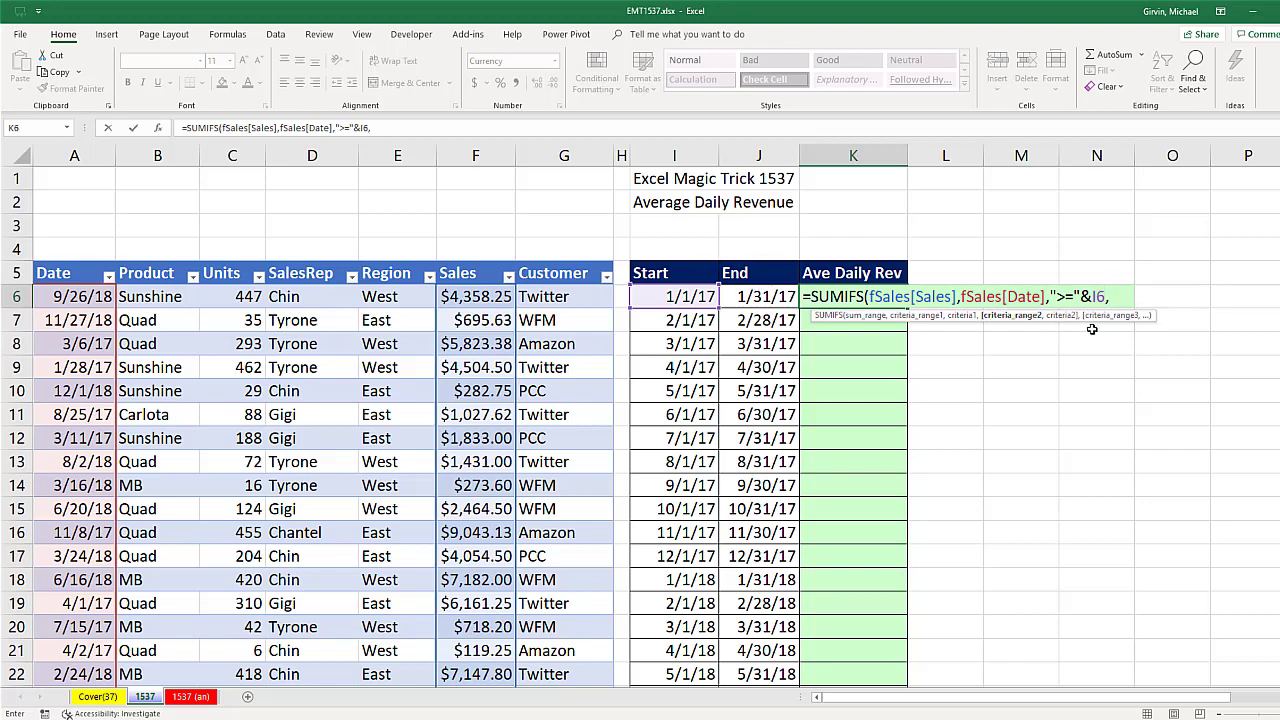
click(52, 266)
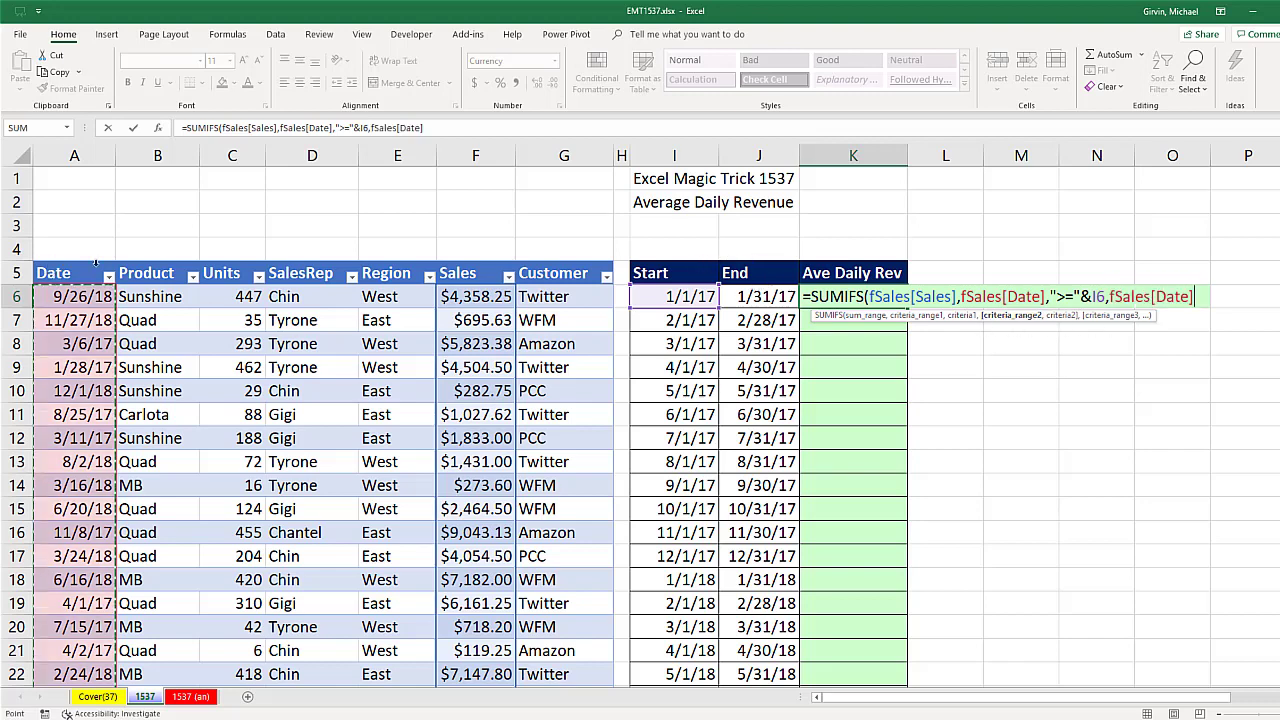
text(,)
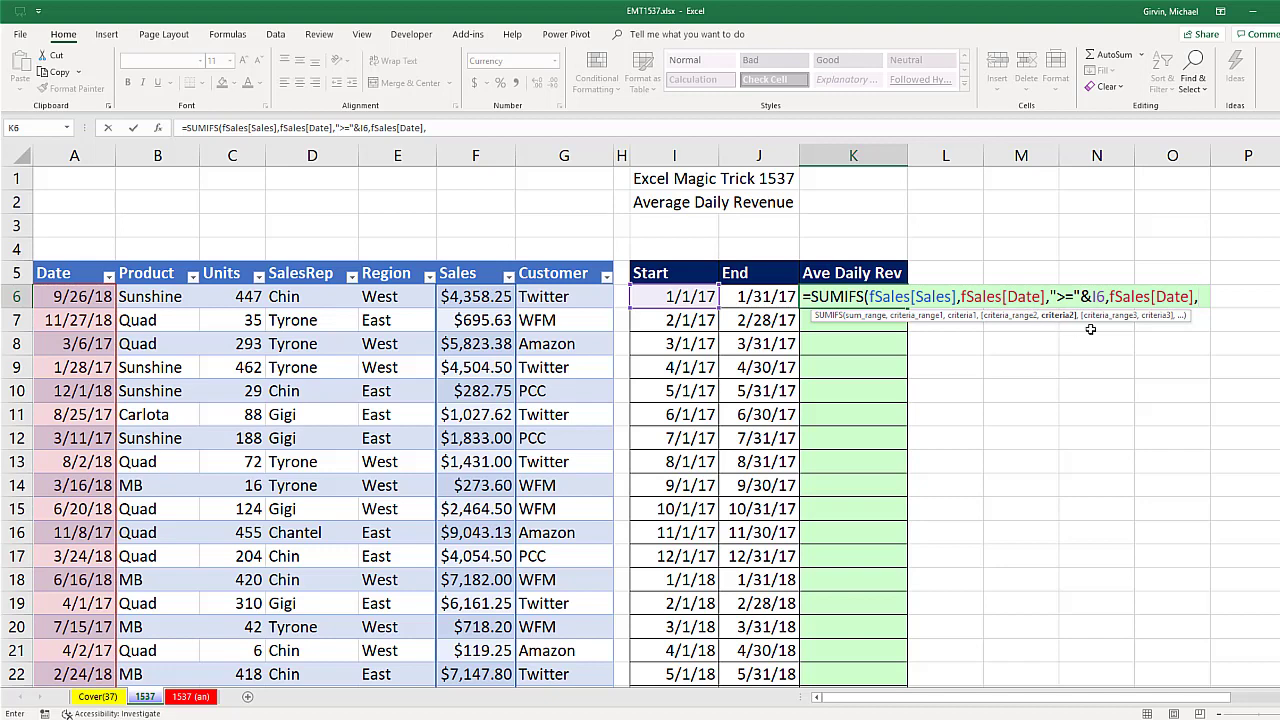
text("<)
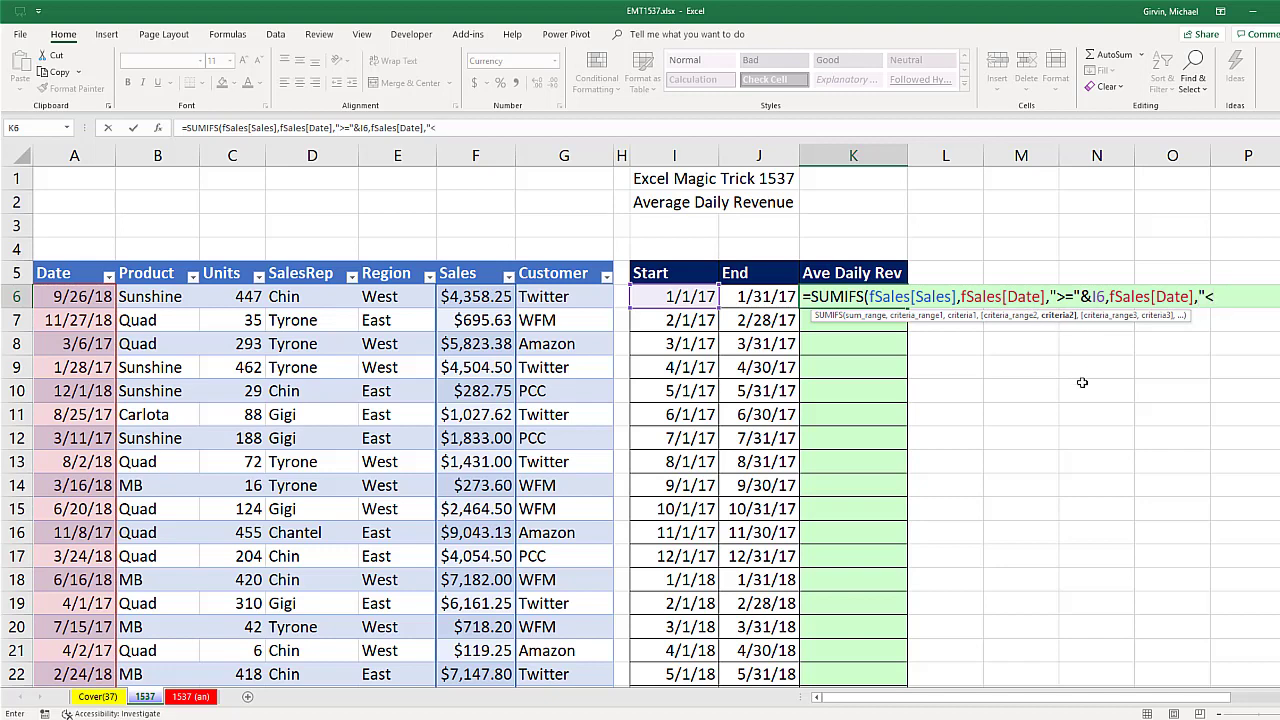
text(="&)
click(780, 294)
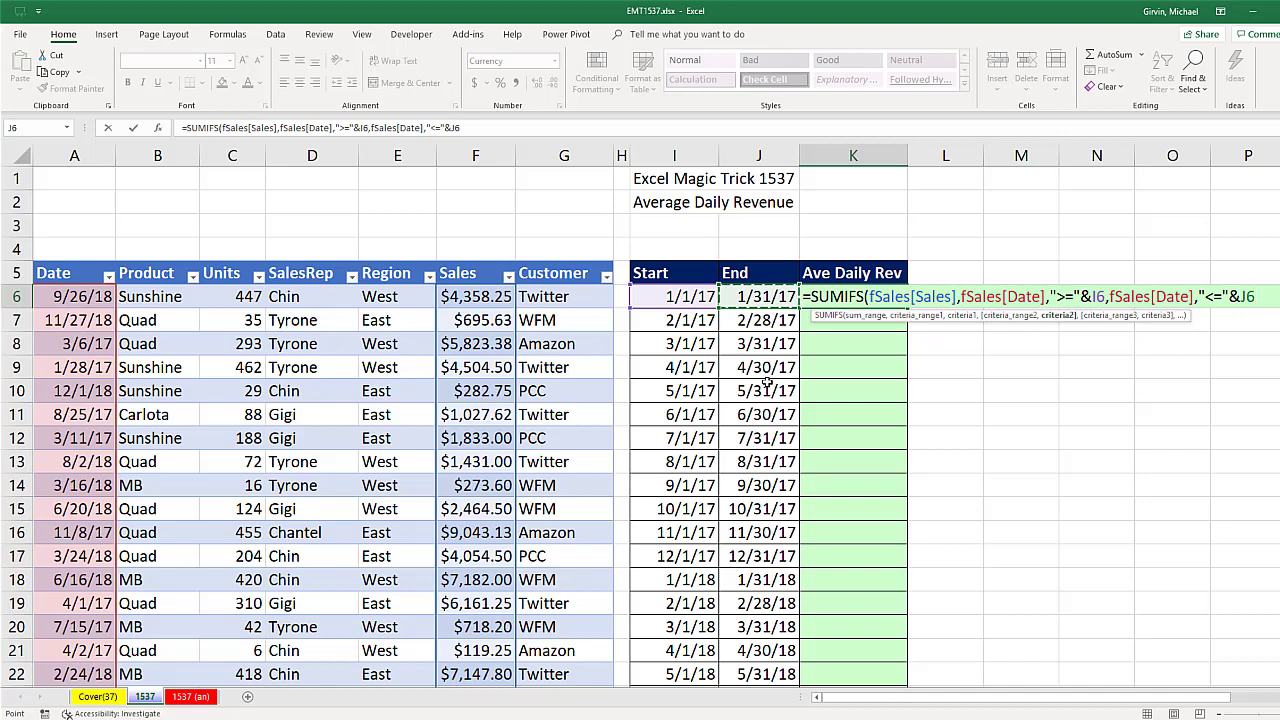
text())
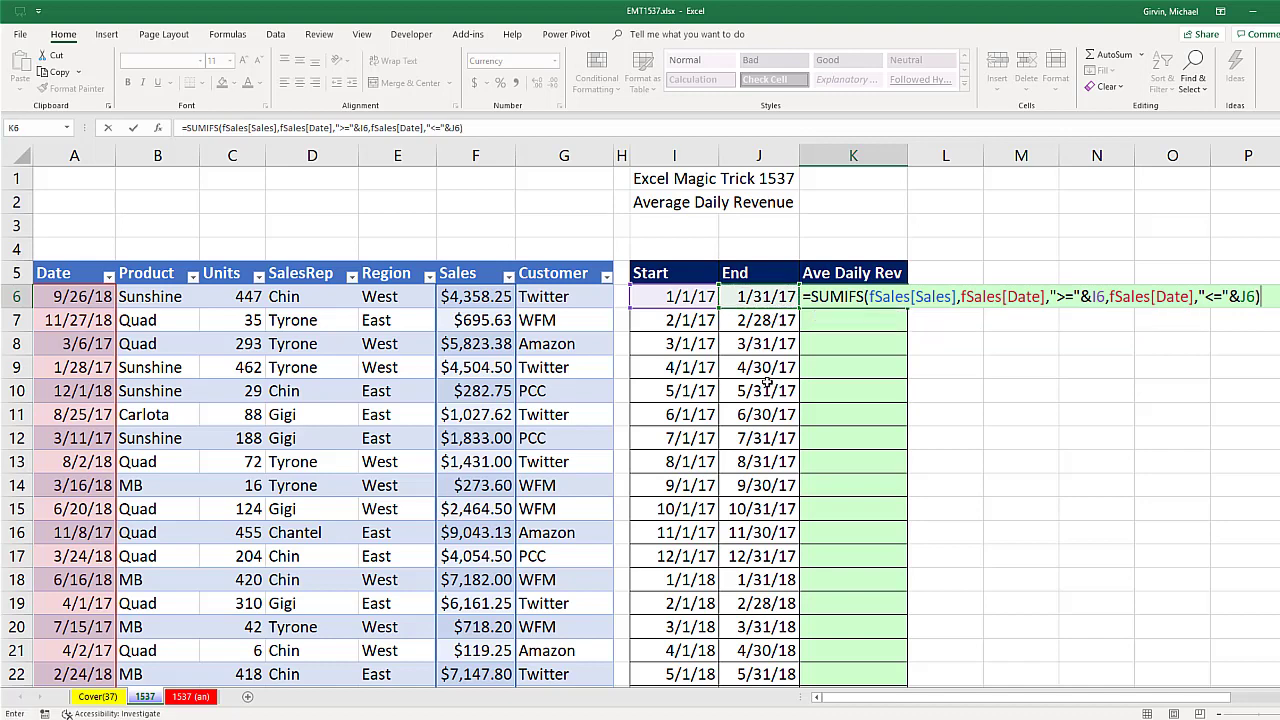
key(ctrl+Return)
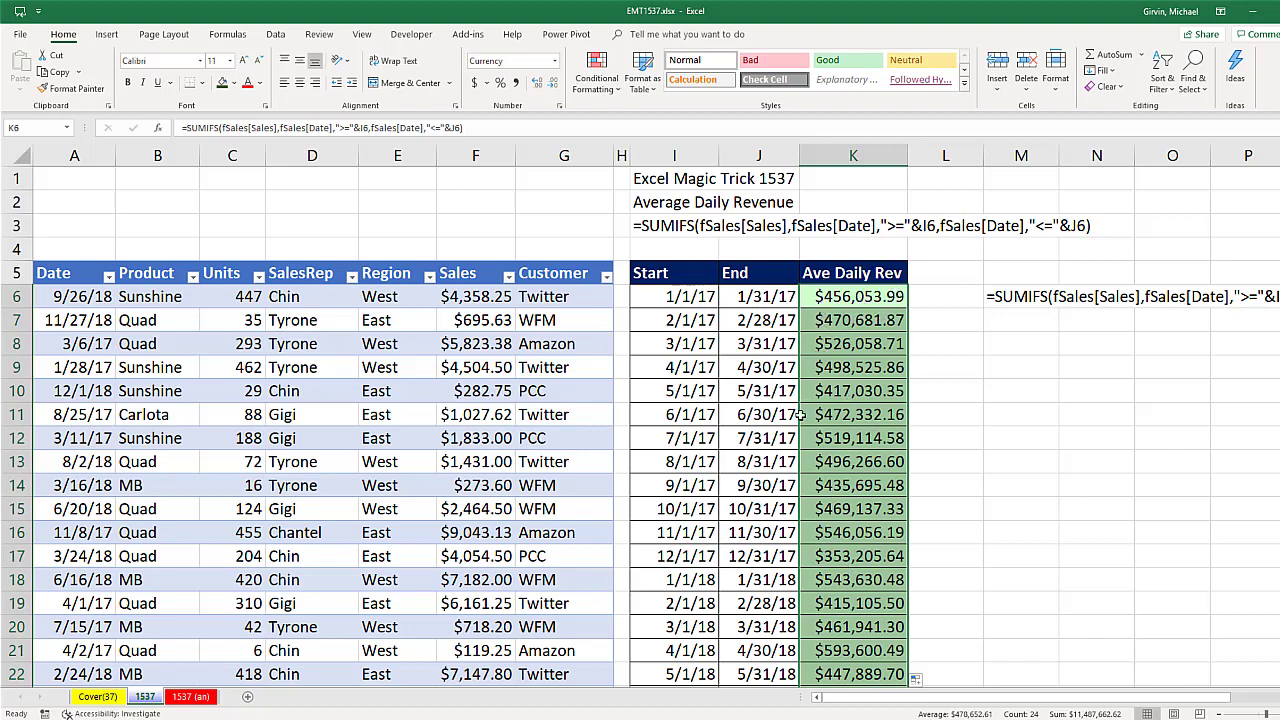
key(F2)
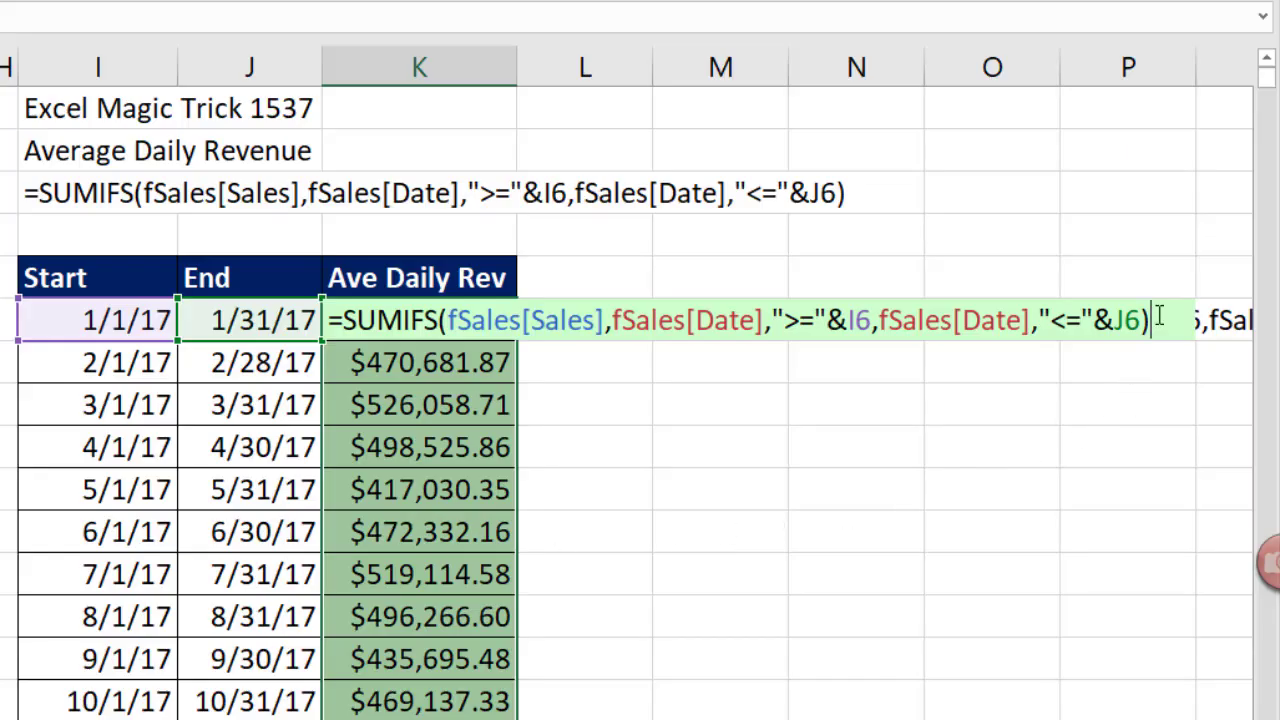
Divide the SUMIFS by DAY(J6) and refill the column, giving daily averages like $14,711.42
text(/day)
key(Tab)
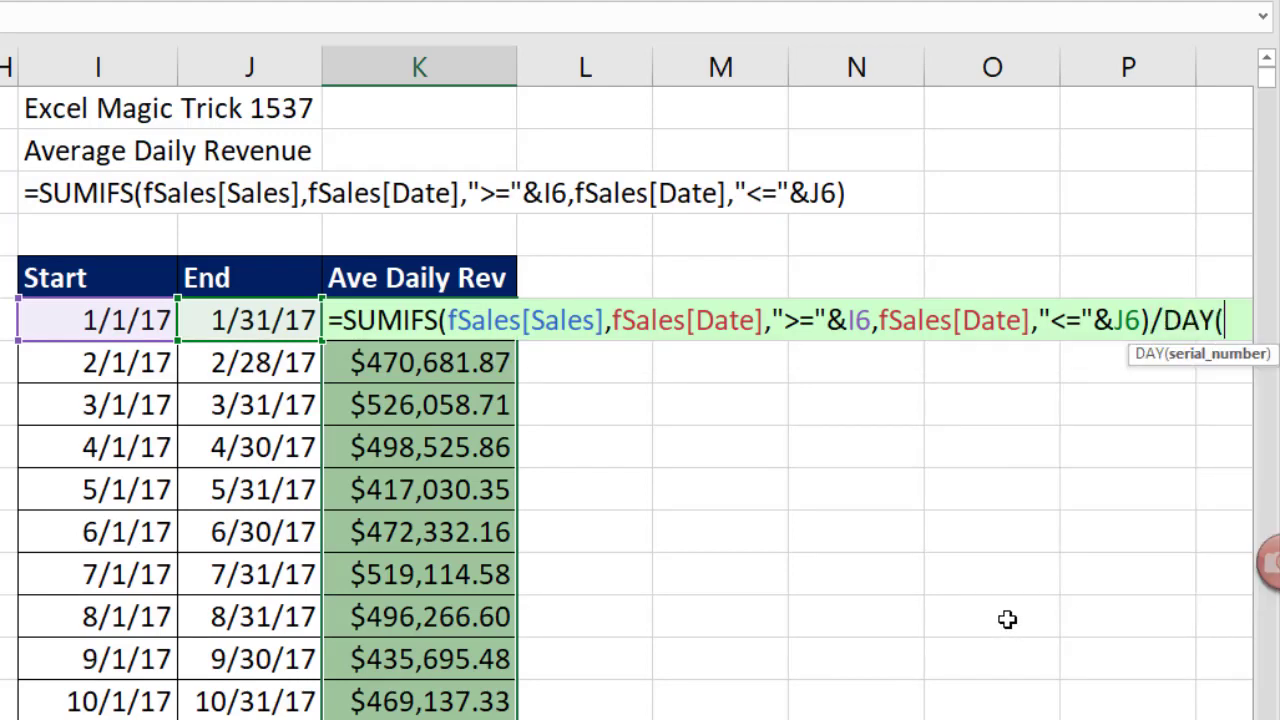
click(250, 322)
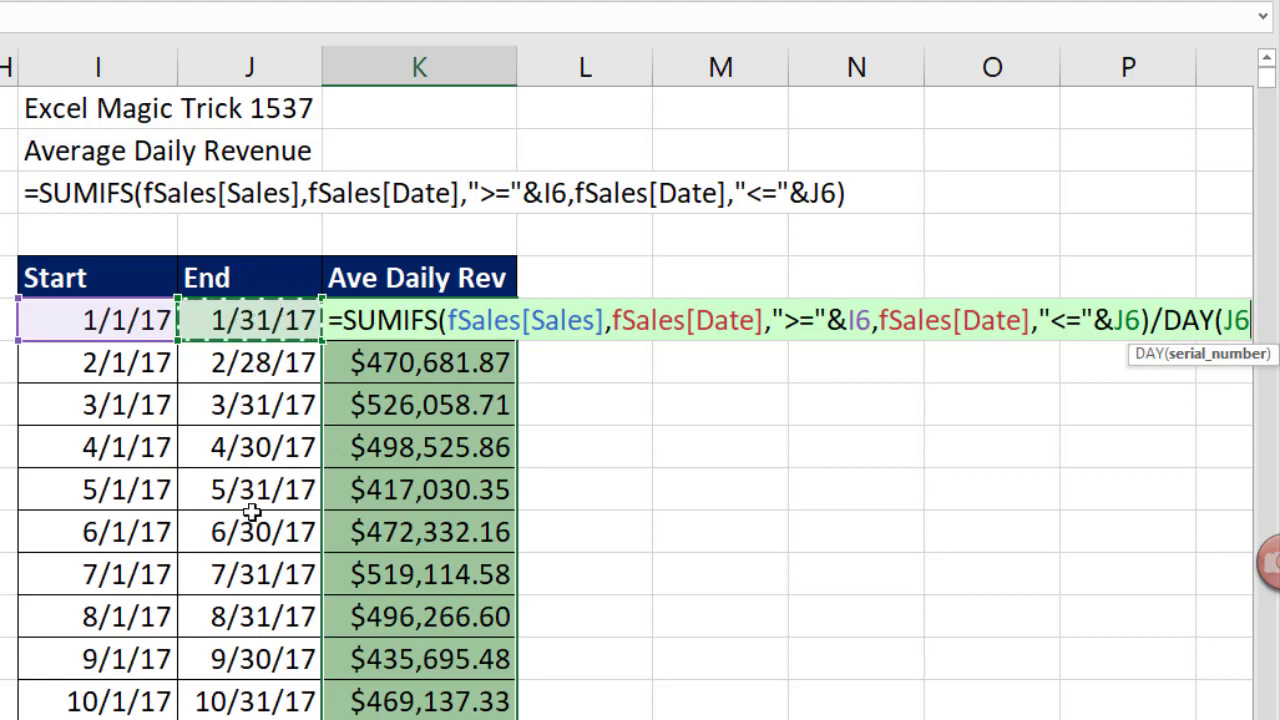
text())
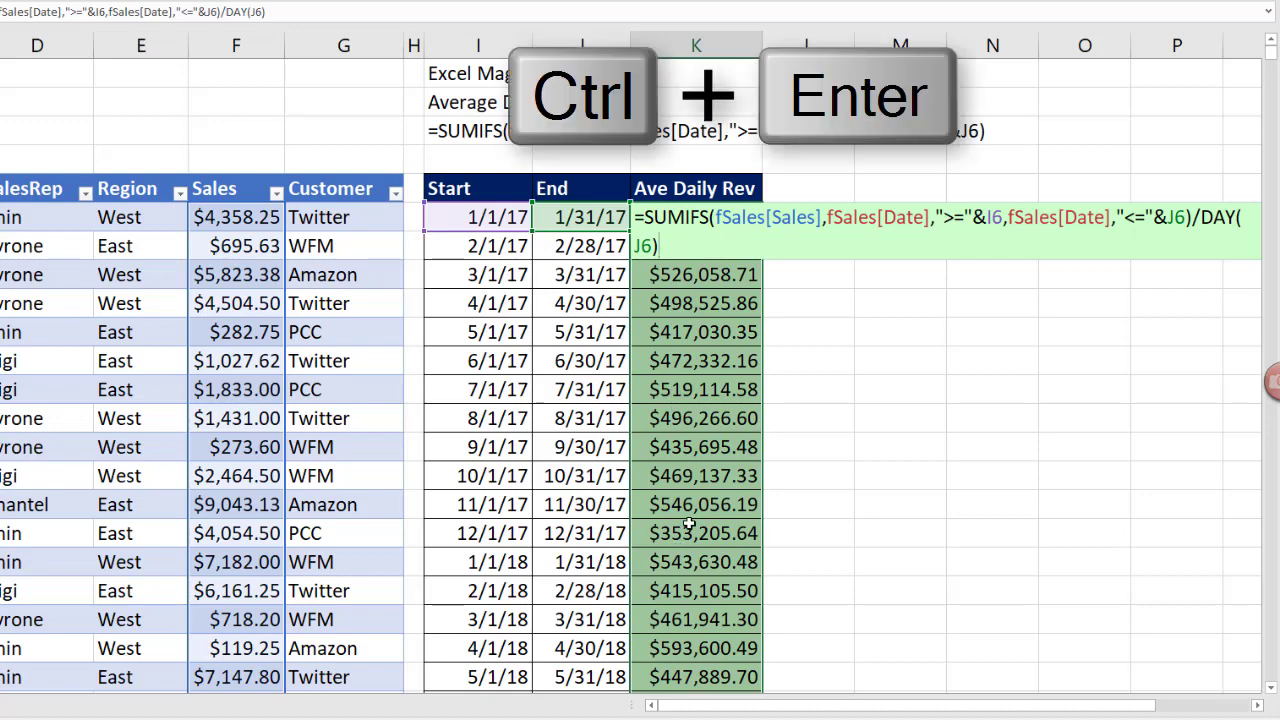
key(ctrl+Return)
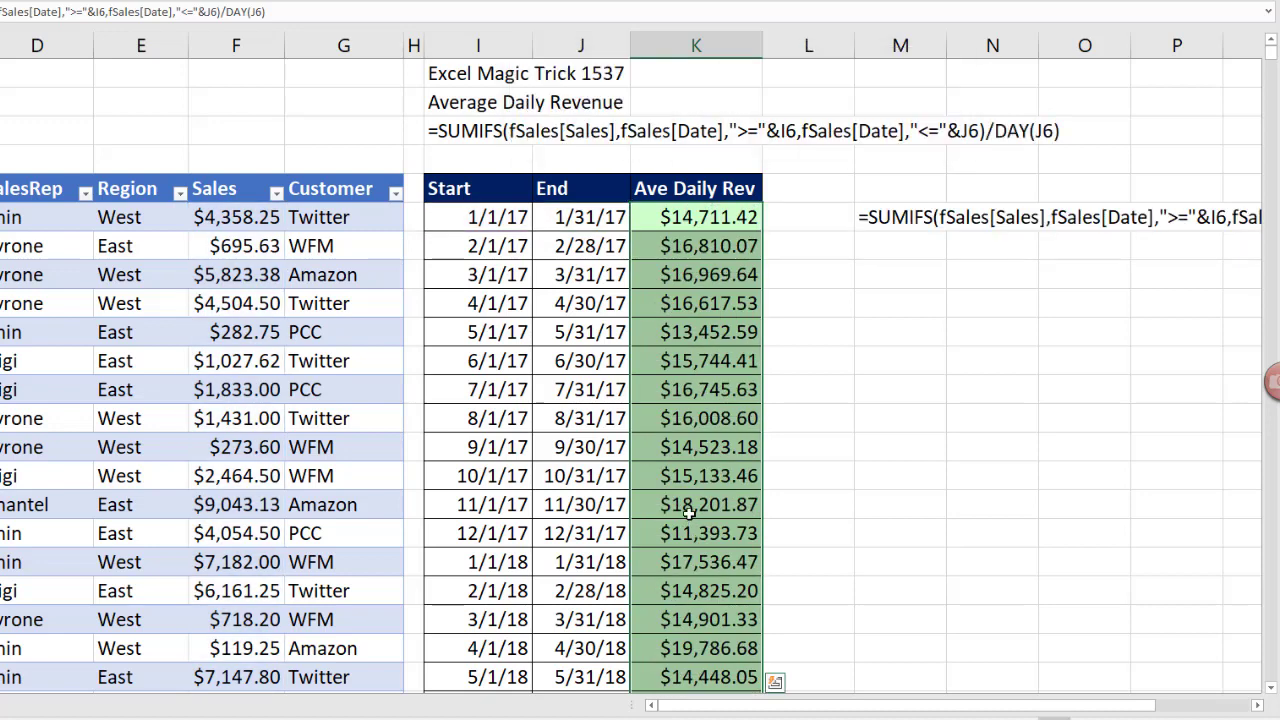
Check the last month's formula in K29 references the correct row without changing it
key(ctrl+Down)
scroll(745, 559, down, 3)
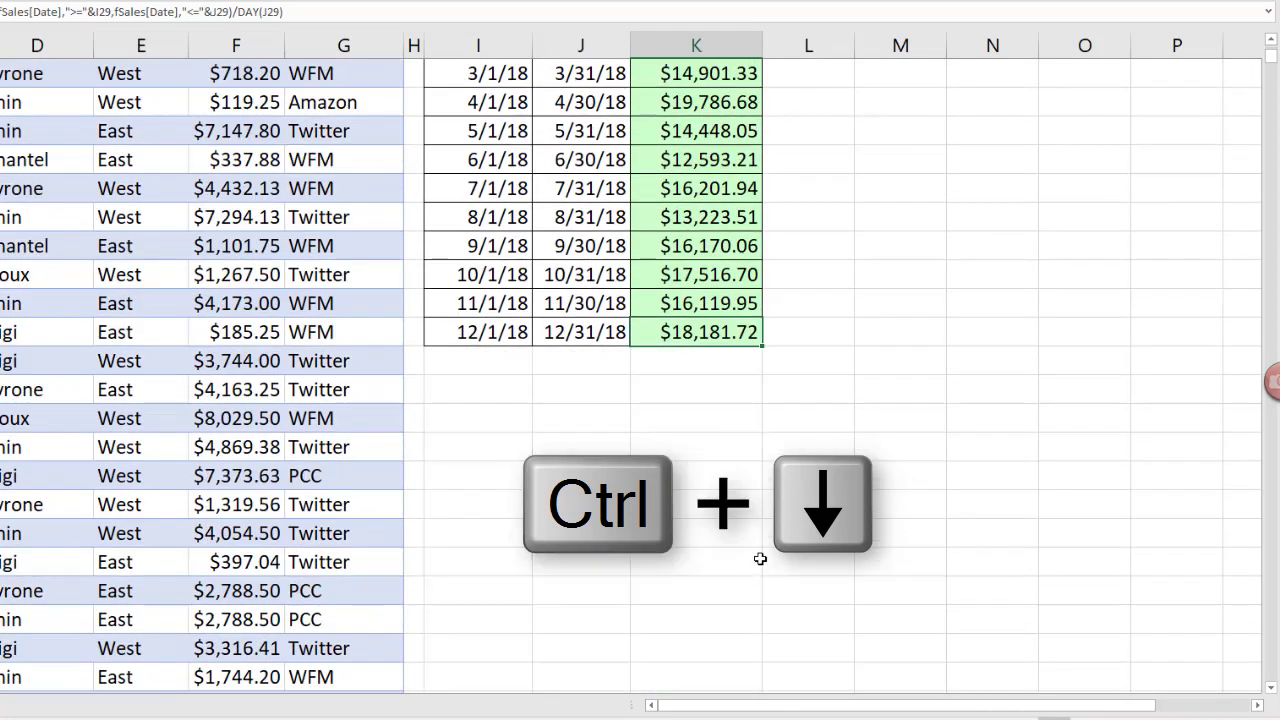
key(F2)
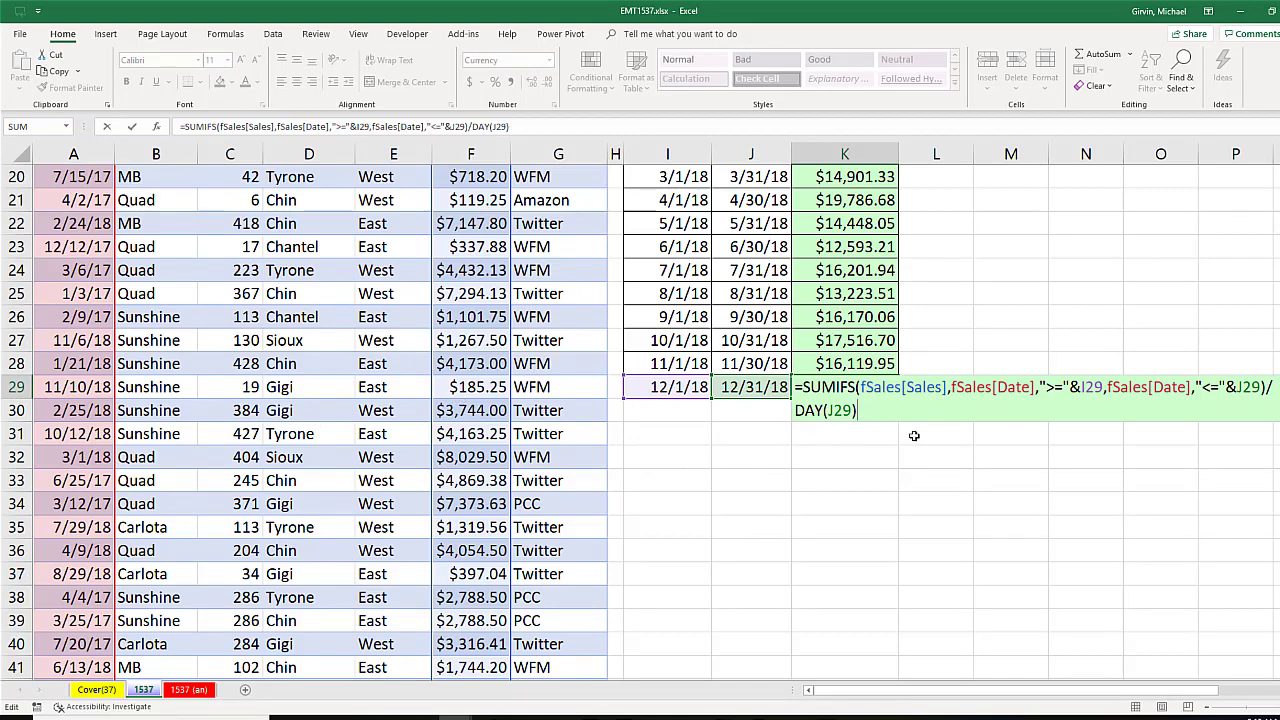
key(ctrl+Return)
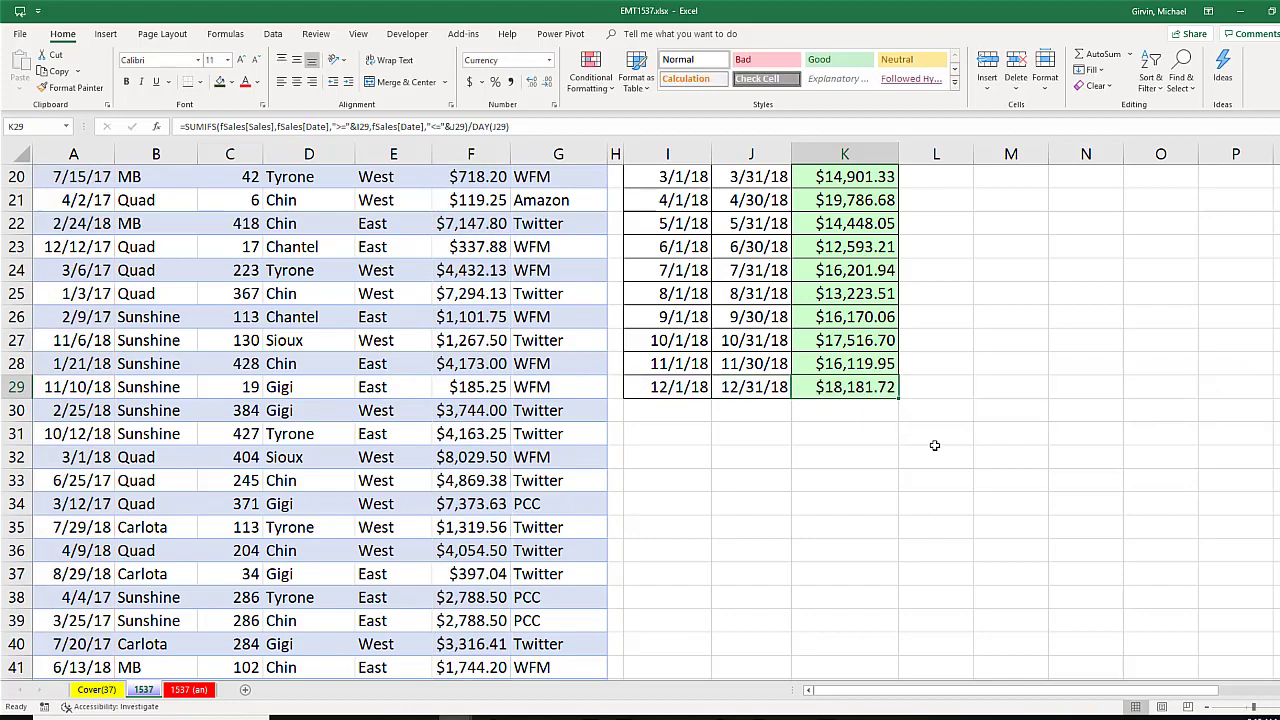
Return to the top, display the finished K6 formula, and select the pasted comment image
key(ctrl+Home)
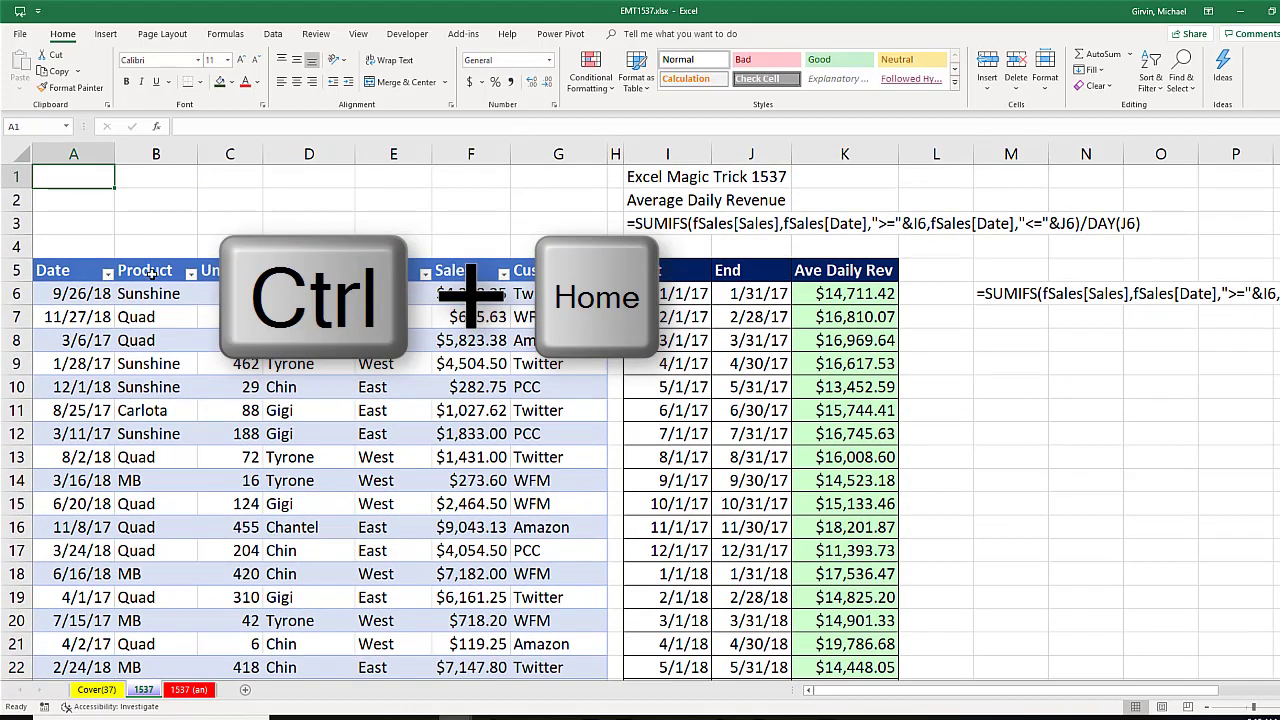
double_click(845, 295)
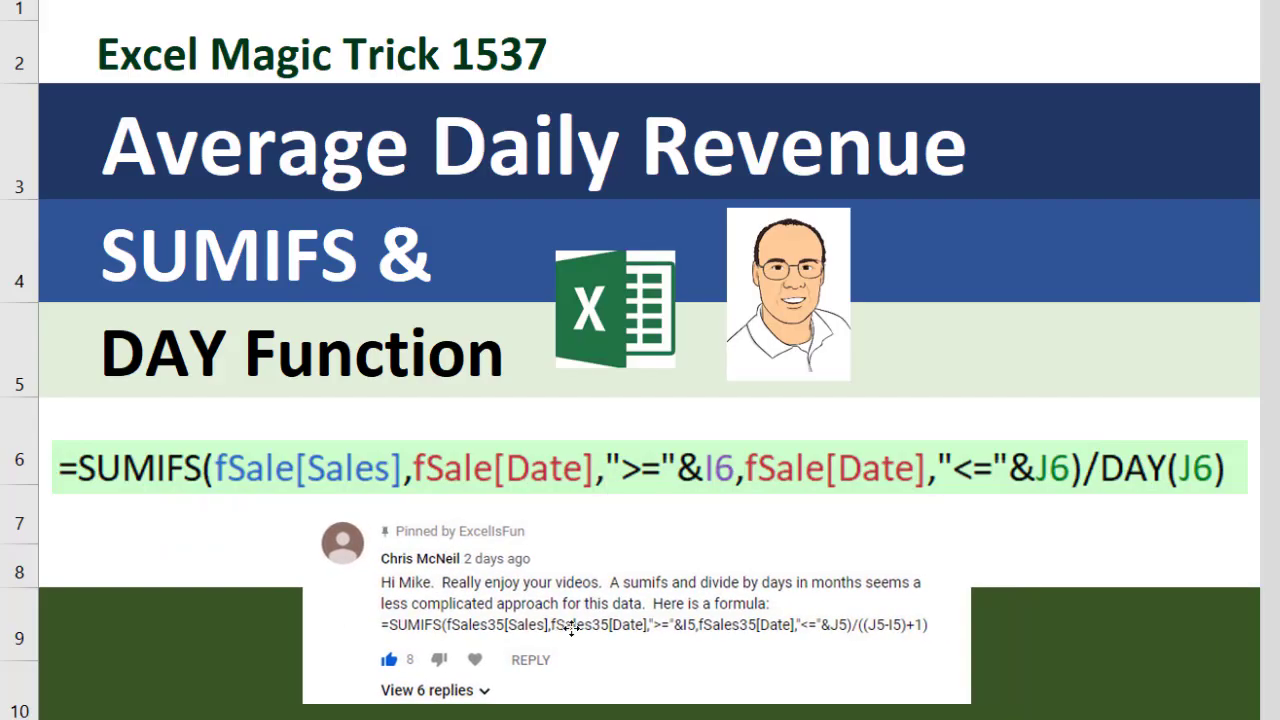
click(424, 563)
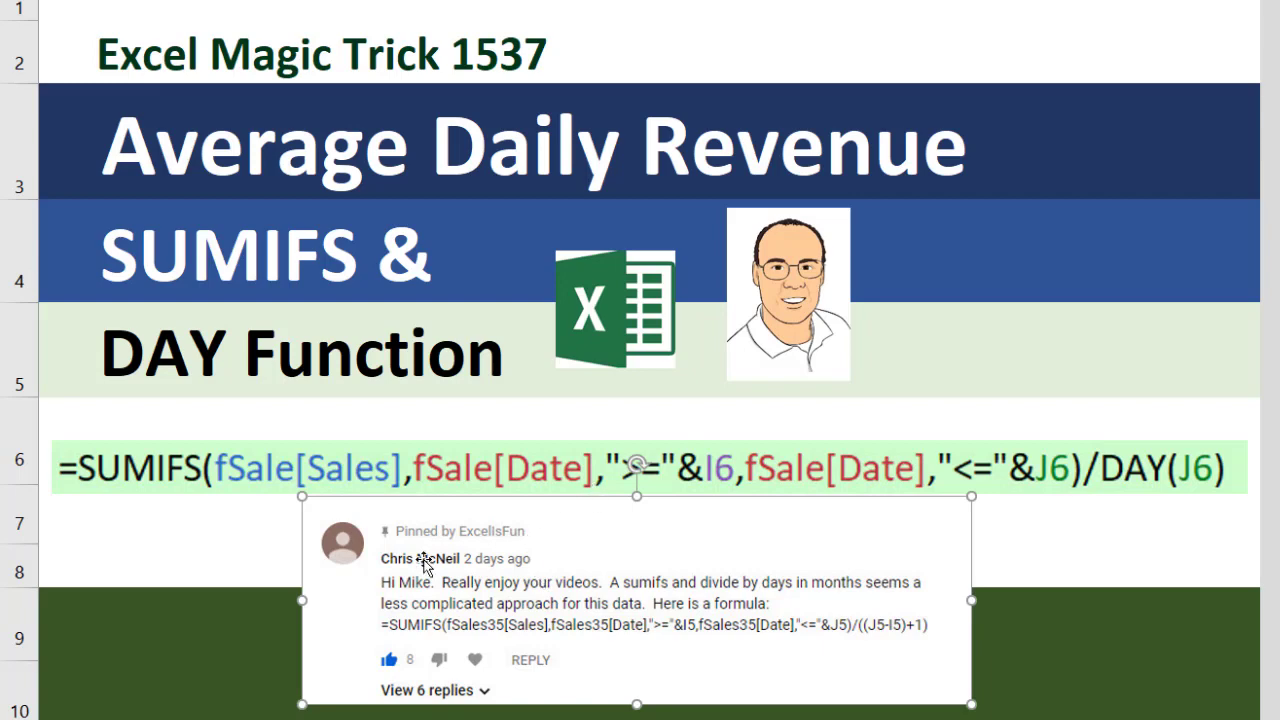